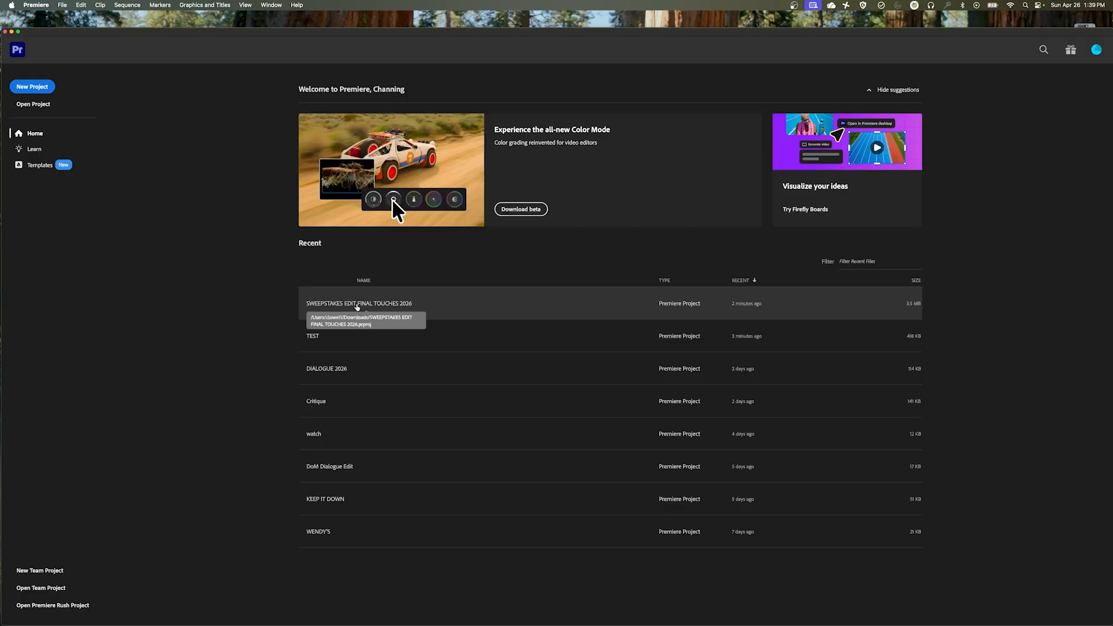
- Open the recent project SWEEPSTAKES EDIT FINAL TOUCHES 2026 and cancel the automatic media search
{"action": "left_click", "coordinate": [358, 307]}
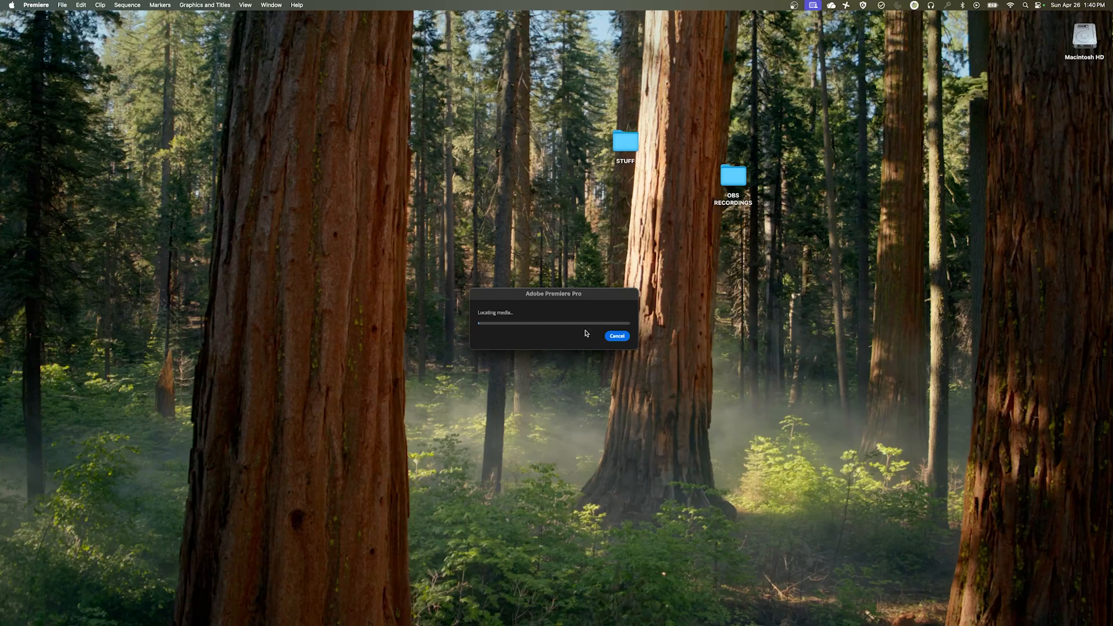
{"action": "left_click", "coordinate": [615, 339]}
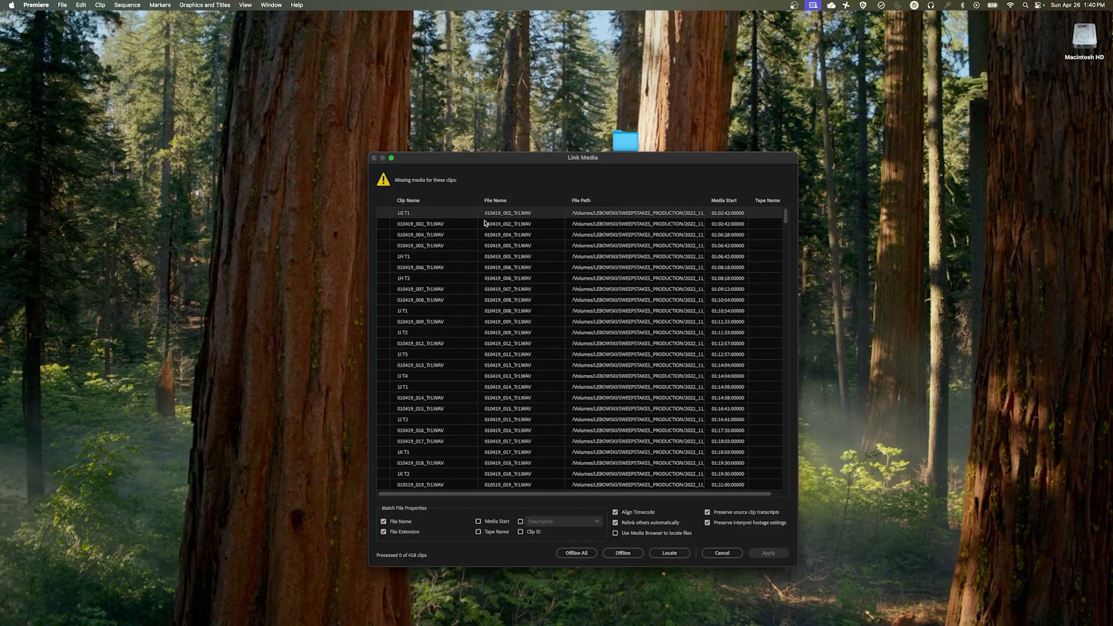
- Look through the list of missing clips and widen the Link Media window until the full file paths show
{"action": "scroll", "coordinate": [506, 298], "scroll_direction": "down", "scroll_amount": 2}
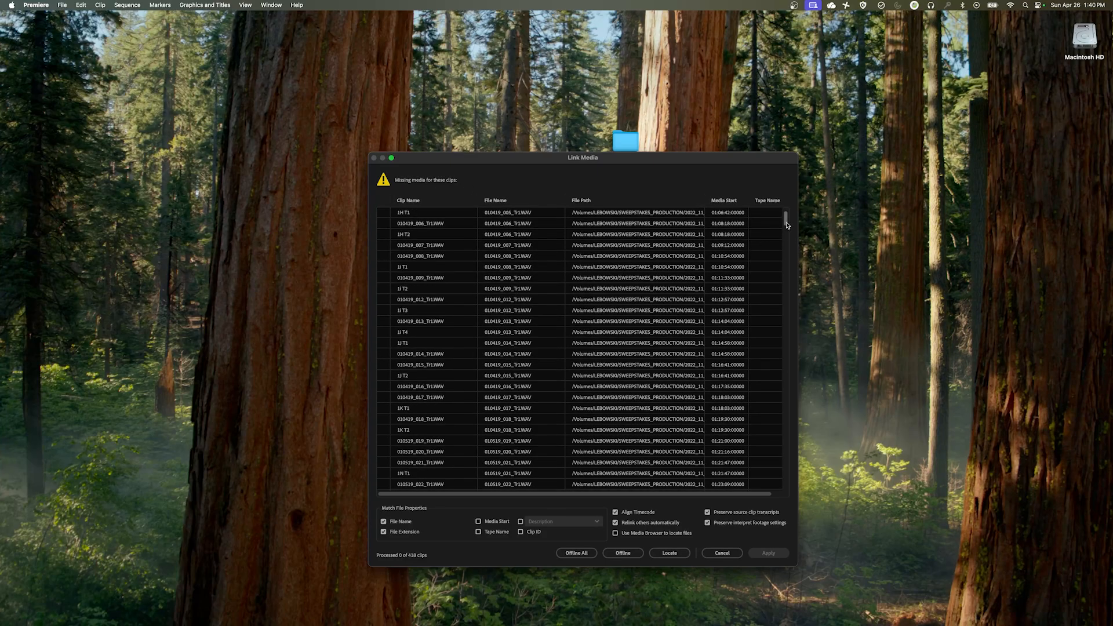
{"action": "scroll", "coordinate": [787, 225], "scroll_direction": "up", "scroll_amount": 2}
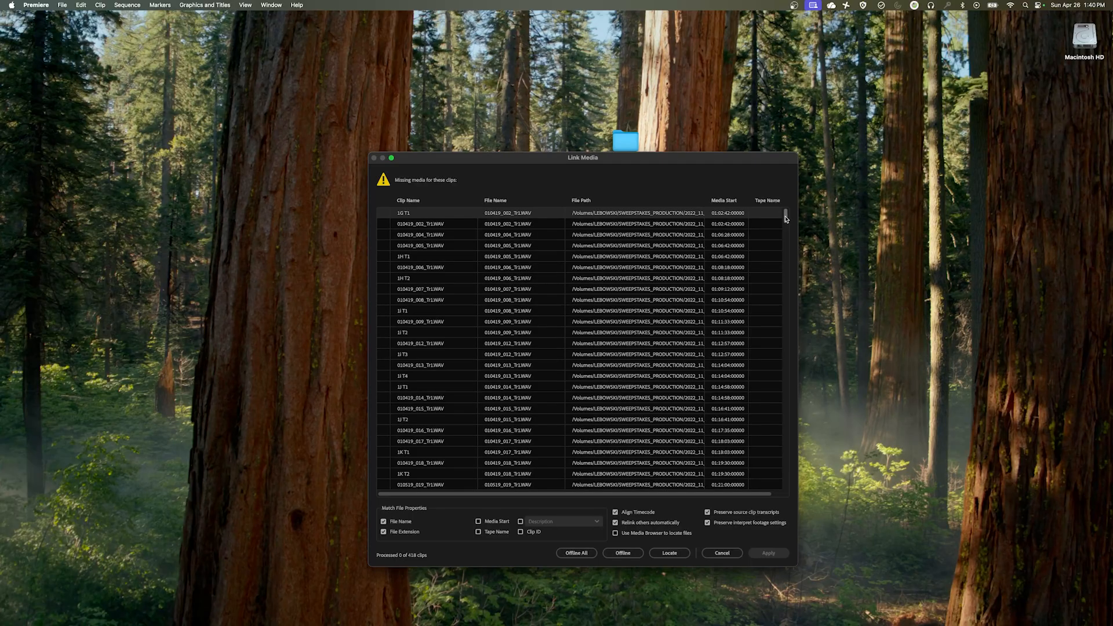
{"action": "scroll", "coordinate": [786, 218], "scroll_direction": "down", "scroll_amount": 20}
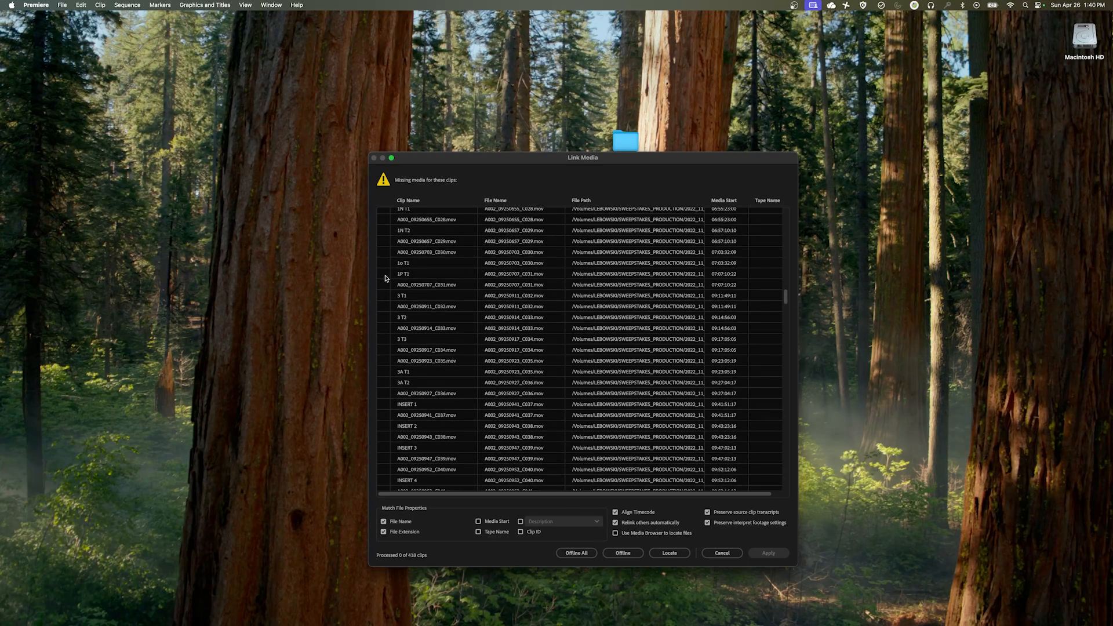
{"action": "left_click_drag", "start_coordinate": [786, 298], "coordinate": [783, 189]}
{"action": "left_click_drag", "start_coordinate": [566, 160], "coordinate": [368, 93]}
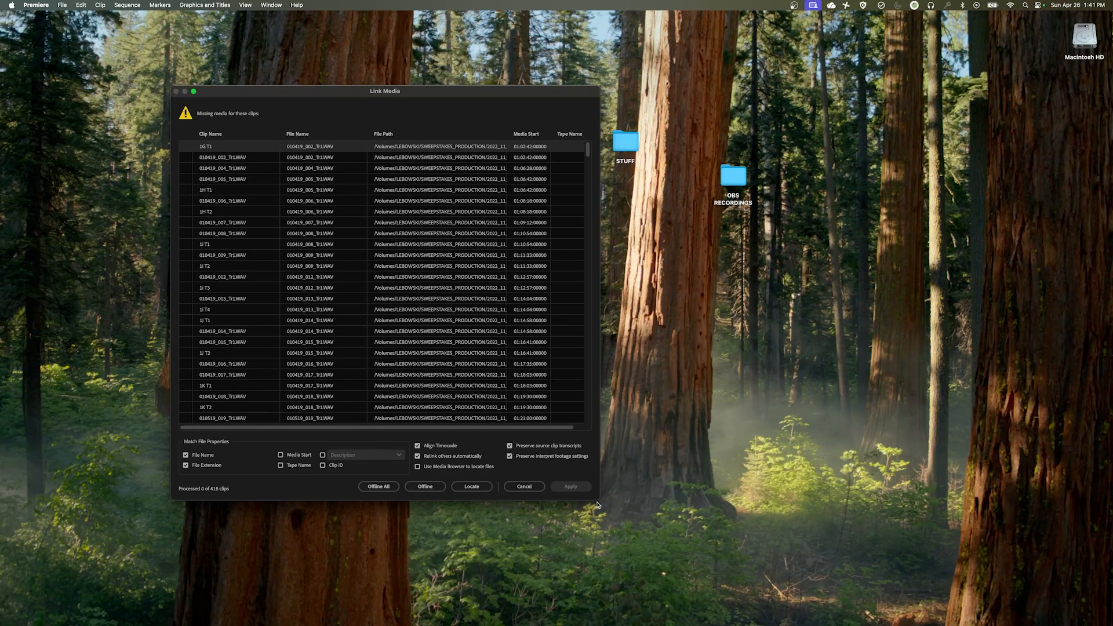
{"action": "left_click_drag", "start_coordinate": [597, 504], "coordinate": [864, 554]}
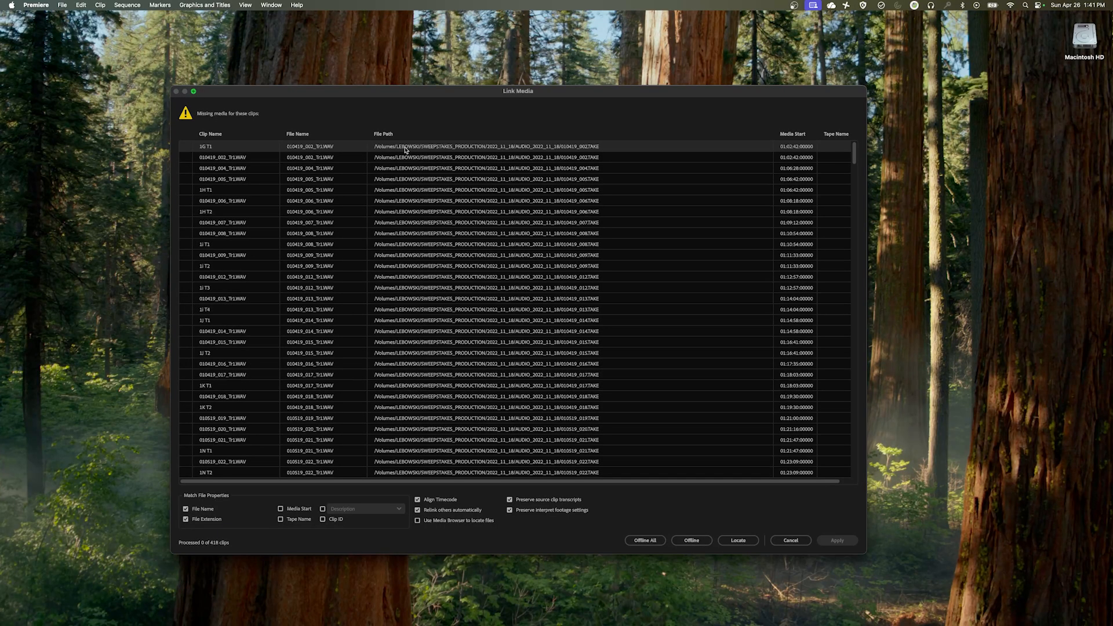
{"action": "left_click_drag", "start_coordinate": [473, 97], "coordinate": [421, 102]}
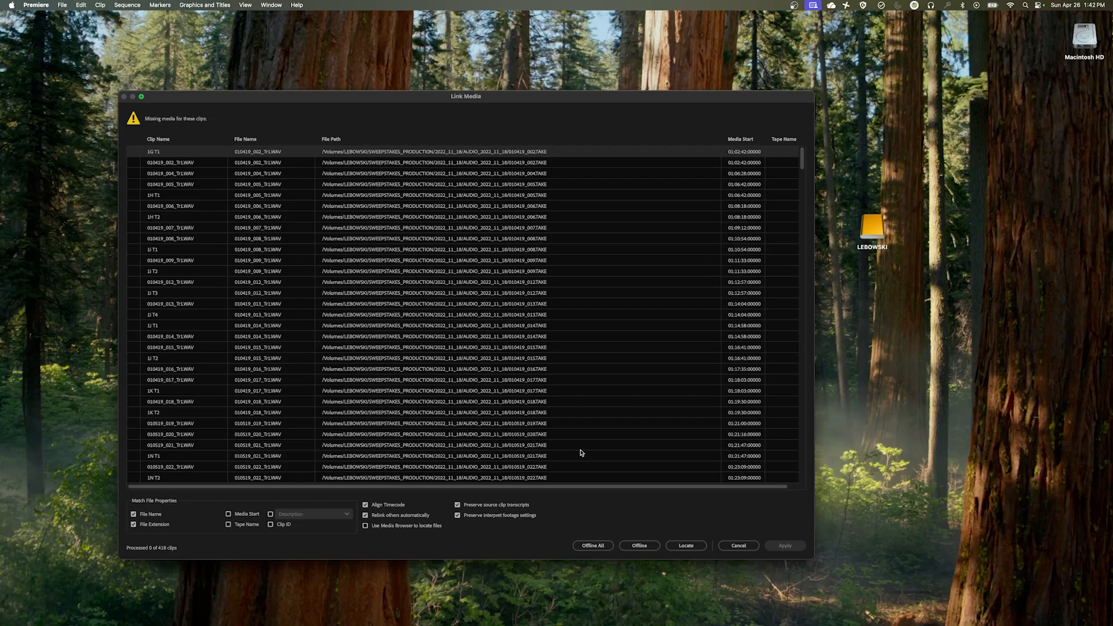
- Load the project with all missing clips offline, skipping all missing previews and accepting the font substitution
{"action": "left_click", "coordinate": [603, 546]}
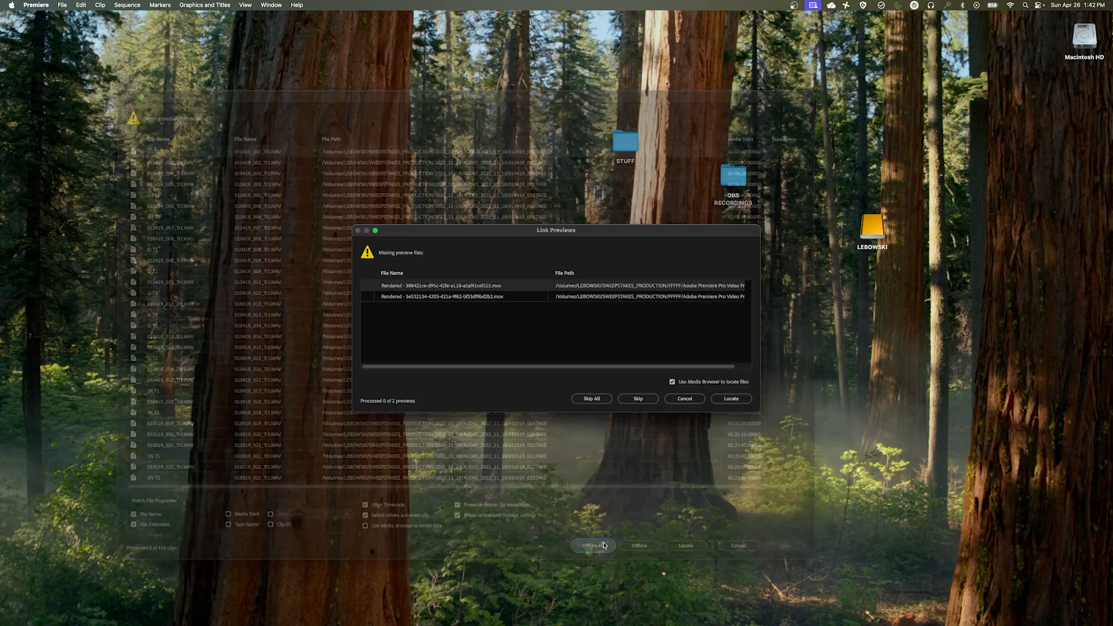
{"action": "left_click", "coordinate": [591, 398]}
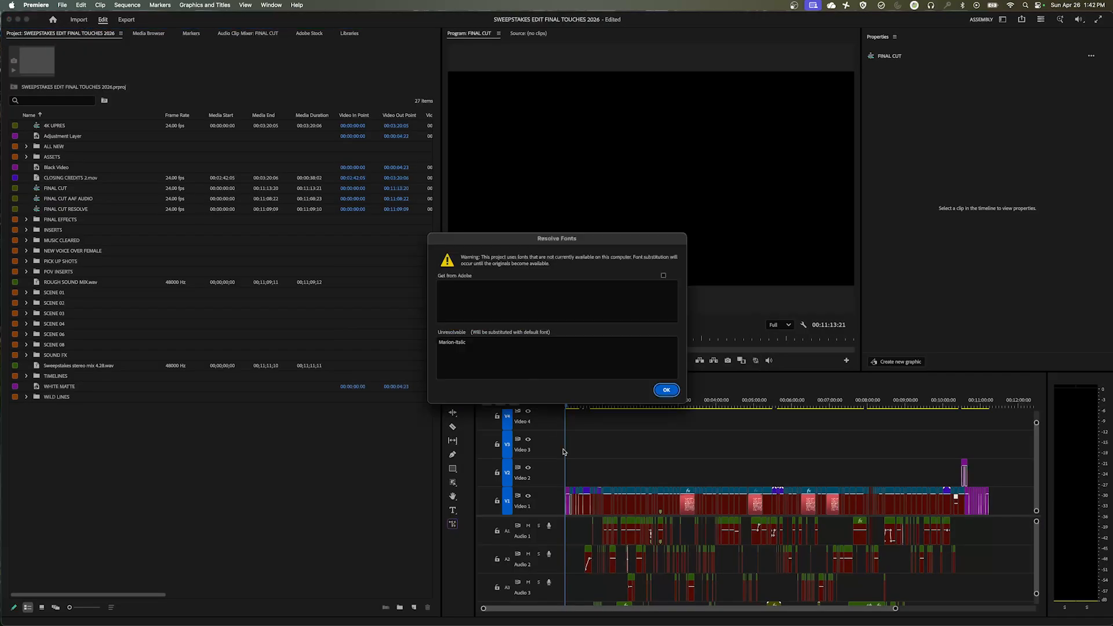
{"action": "left_click", "coordinate": [659, 389]}
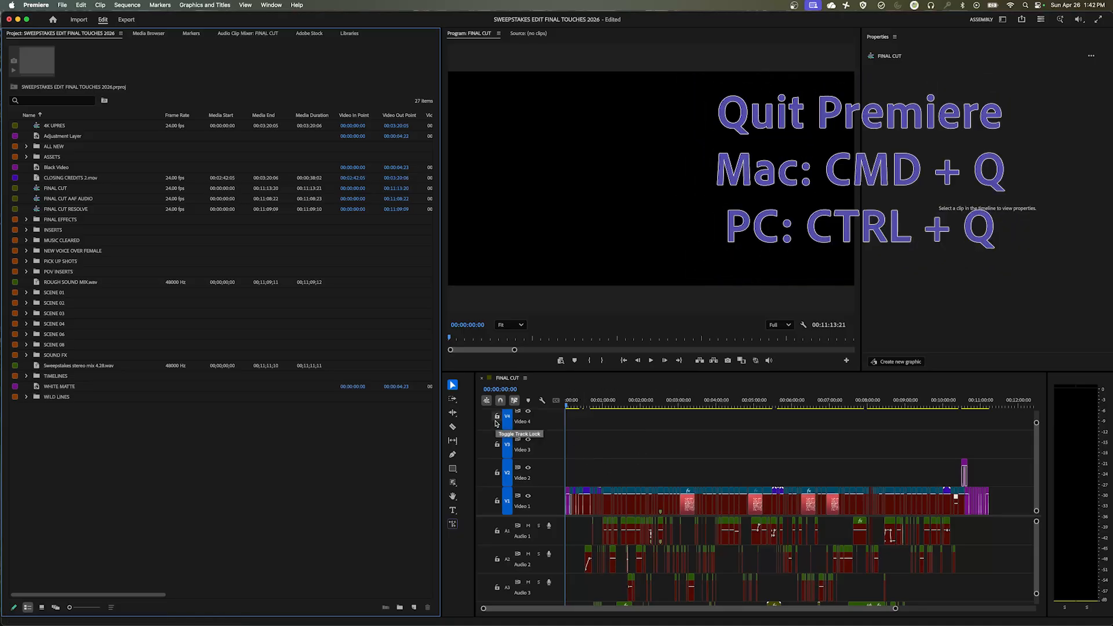
- Quit Premiere without saving the changes to the project
{"action": "key", "text": "super+q"}
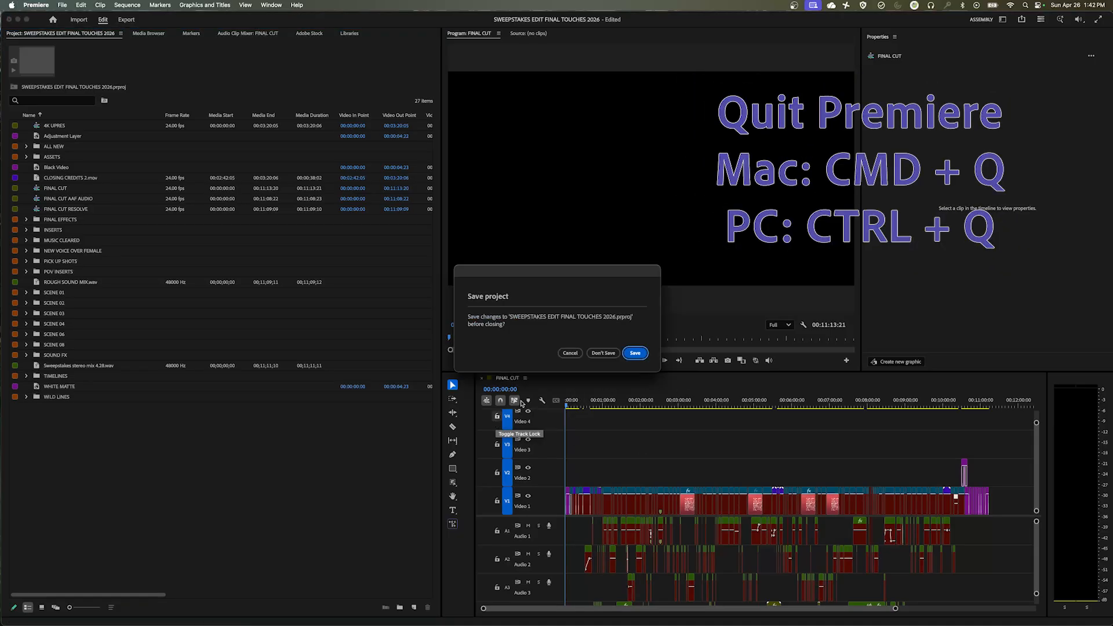
{"action": "left_click", "coordinate": [605, 354]}
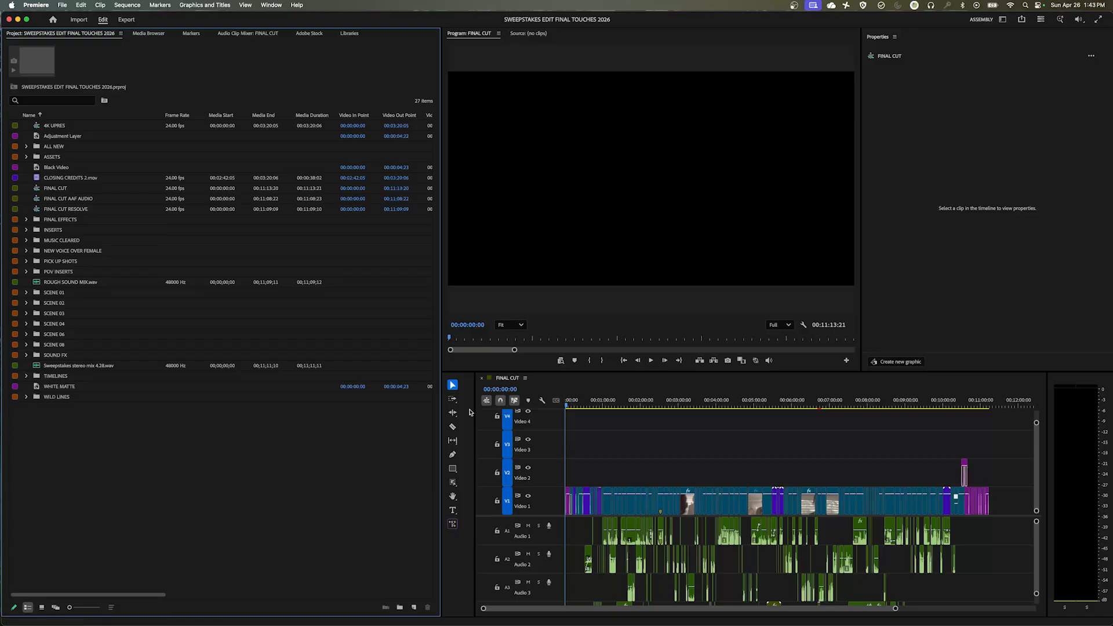
- Switch to Finder and rename the SWEEPSTAKES_PRODUCTION folder on the LEBOWSKI drive as SWEEPSTAKES_PRODUCTION_2026
{"action": "key", "text": "super+h"}
{"action": "left_click", "coordinate": [555, 216]}
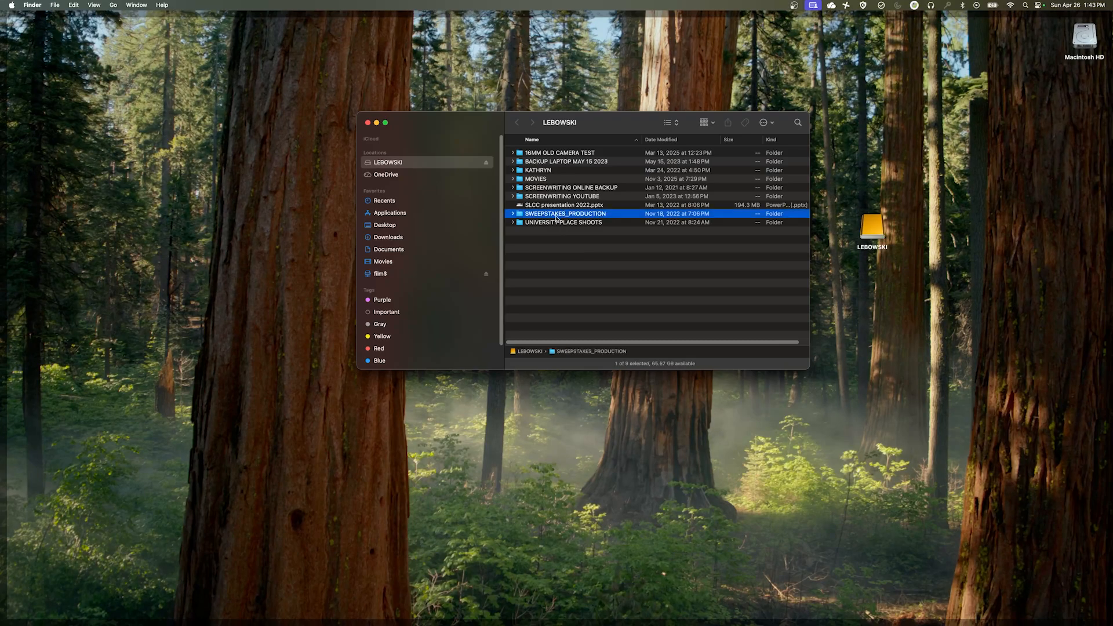
{"action": "left_click", "coordinate": [603, 214]}
{"action": "type", "text": "_"}
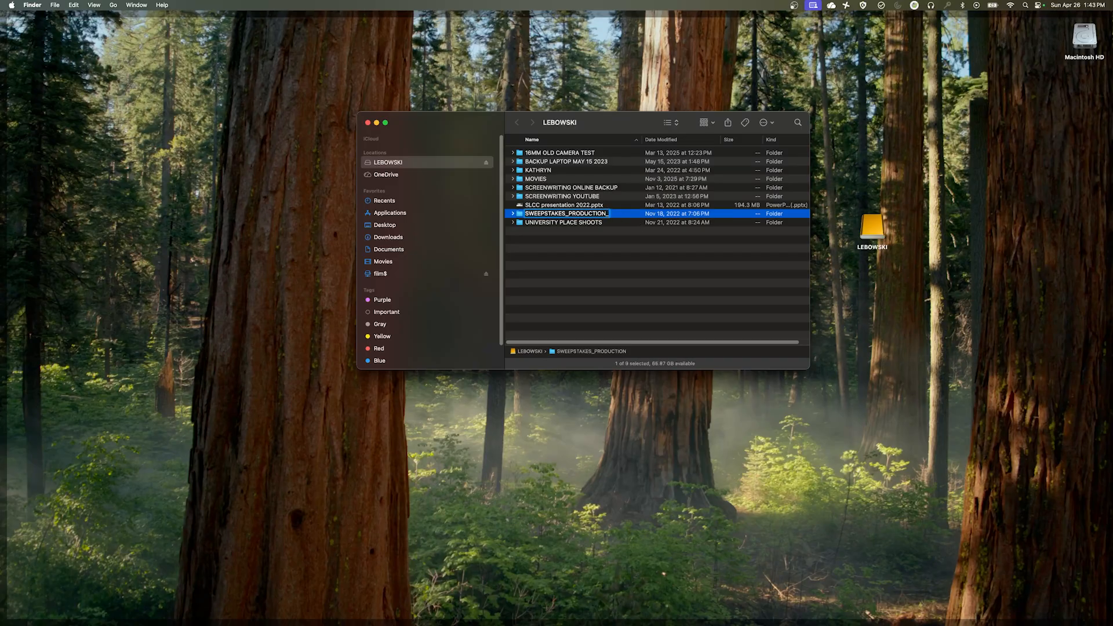
{"action": "type", "text": "2026"}
{"action": "key", "text": "Return"}
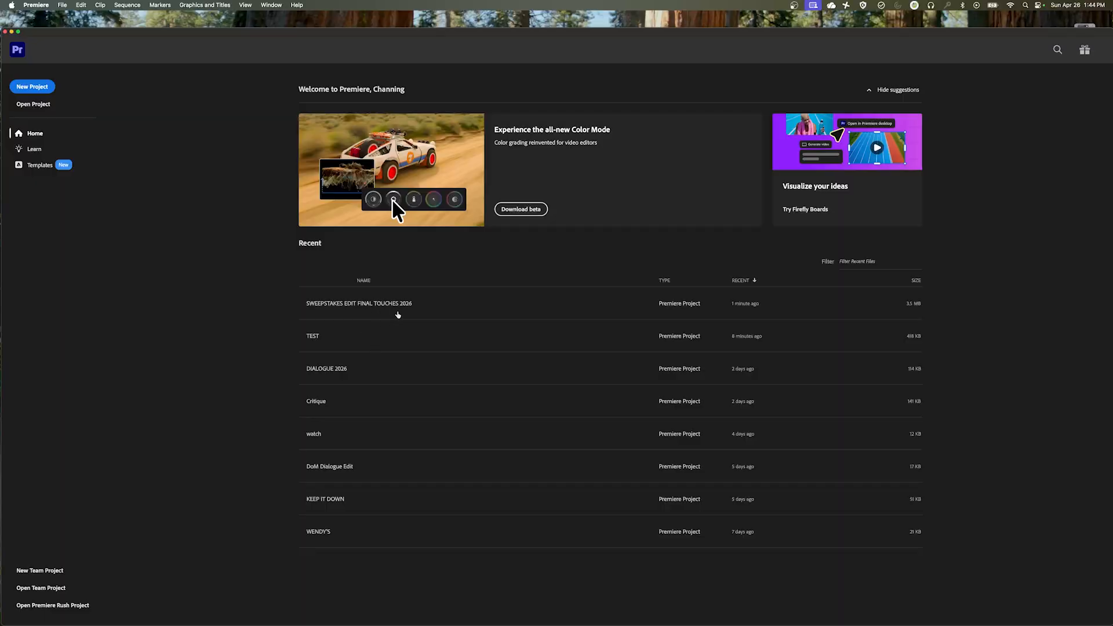
- Switch back to Premiere, reopen SWEEPSTAKES EDIT FINAL TOUCHES 2026 and cancel the search for its media
{"action": "left_click", "coordinate": [395, 312]}
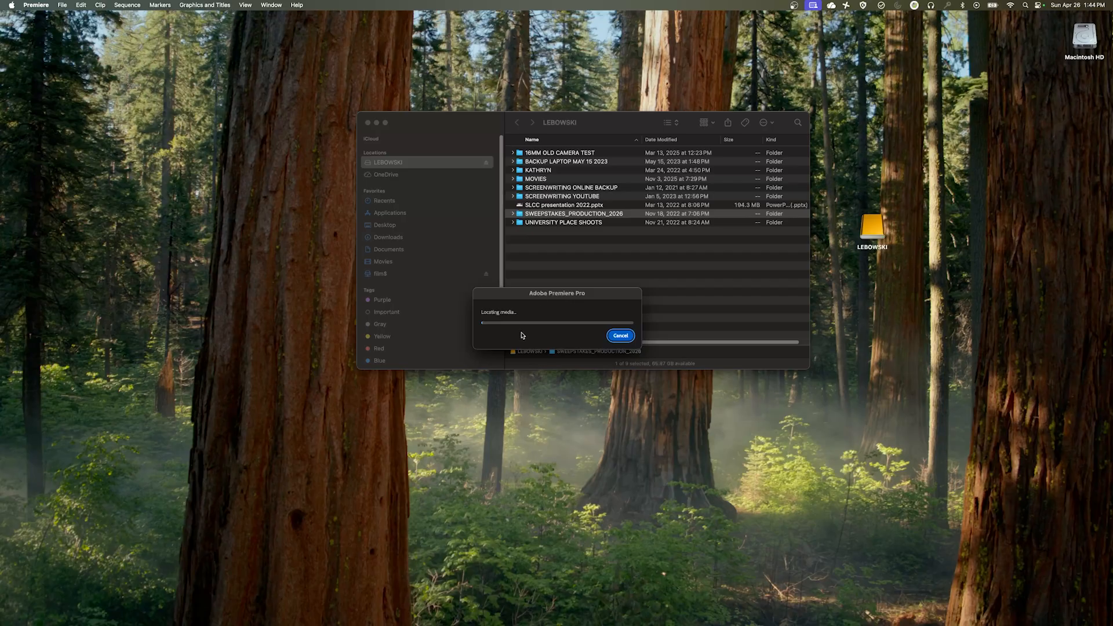
{"action": "left_click", "coordinate": [620, 336]}
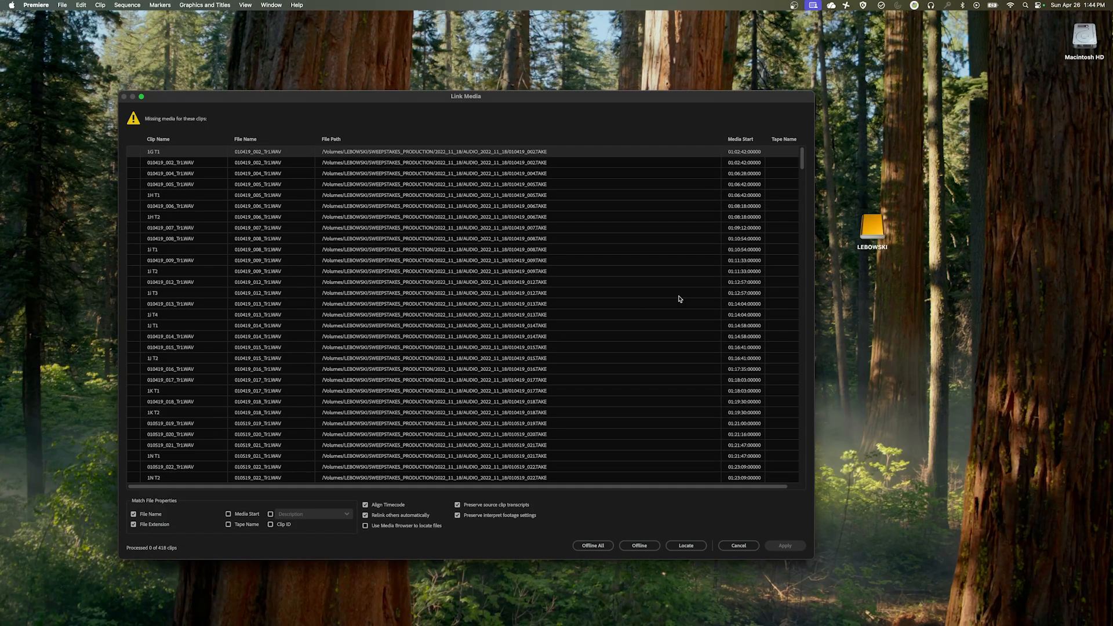
- Choose the missing clip C0001.MP4 in the Link Media list and start locating its file
{"action": "left_click_drag", "start_coordinate": [802, 158], "coordinate": [817, 232]}
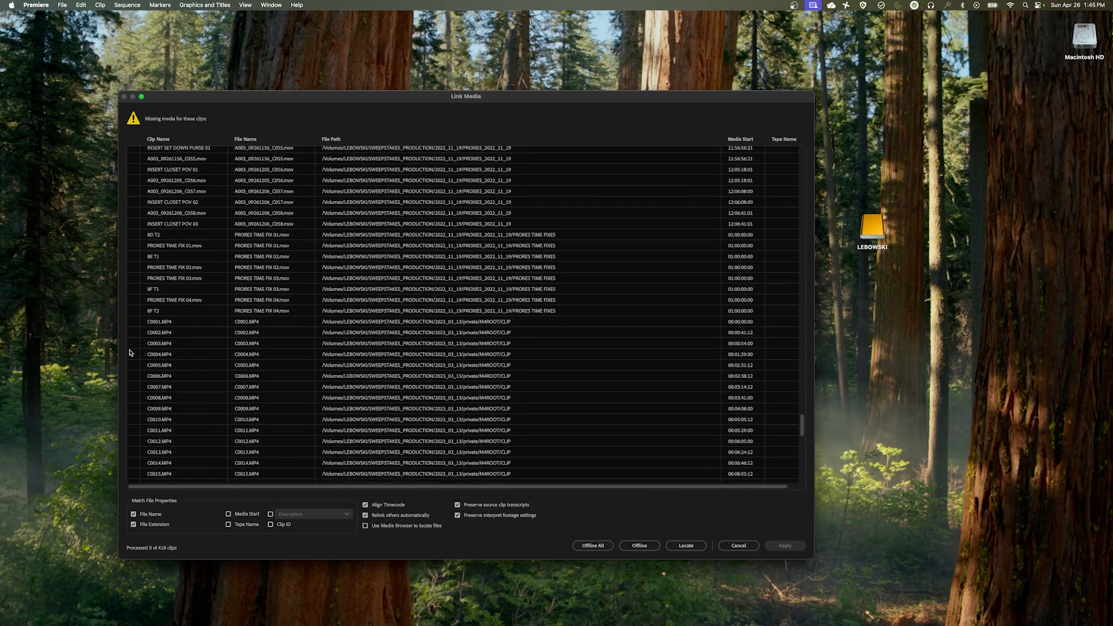
{"action": "left_click", "coordinate": [185, 326]}
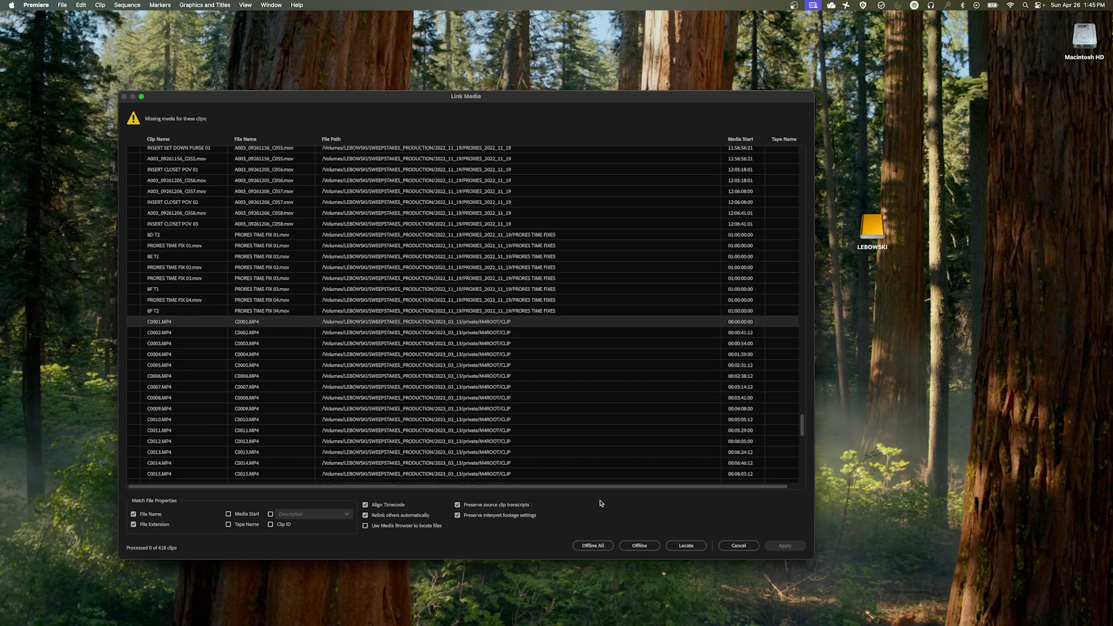
{"action": "left_click", "coordinate": [388, 528]}
{"action": "left_click", "coordinate": [686, 546]}
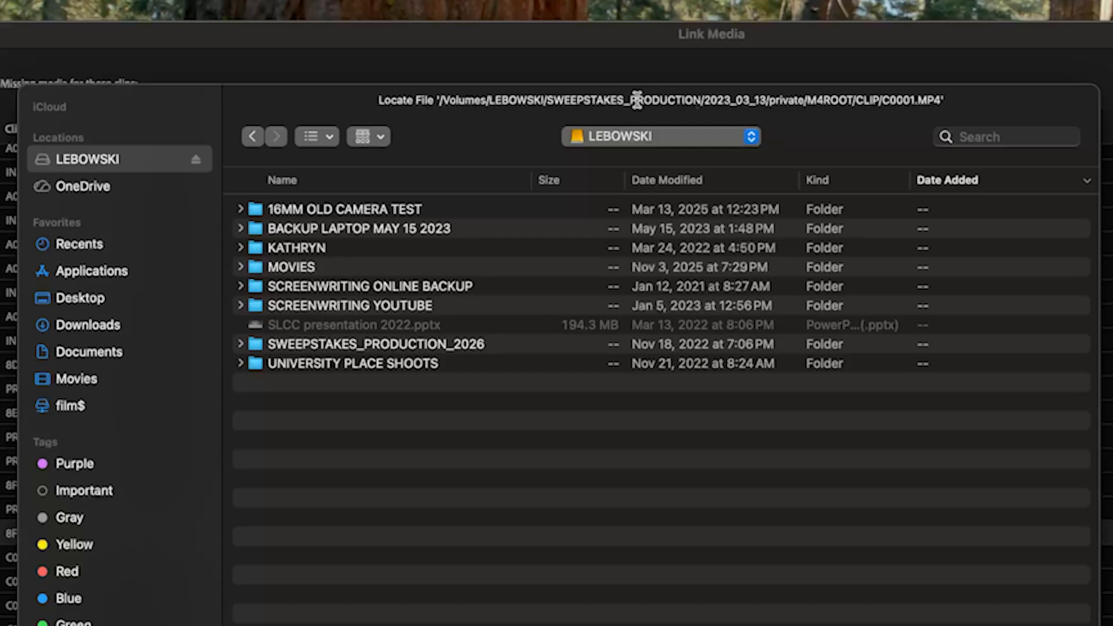
- Browse on the LEBOWSKI drive to SWEEPSTAKES_PRODUCTION_2026/2023_03_13/private/M4ROOT/CLIP
{"action": "left_click", "coordinate": [270, 347]}
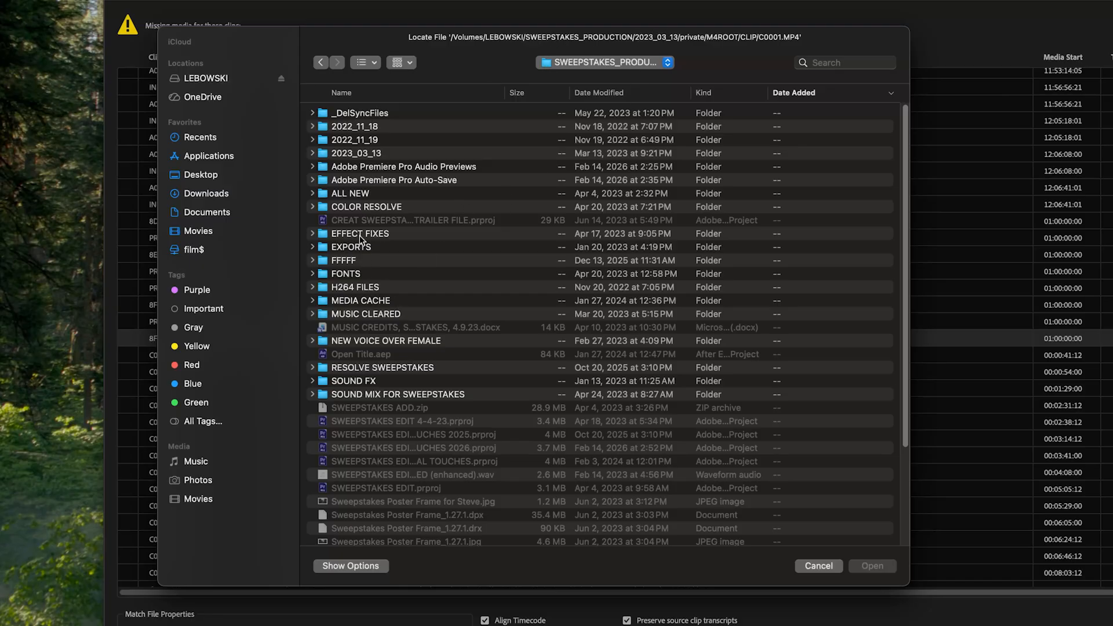
{"action": "left_click", "coordinate": [359, 155]}
{"action": "double_click", "coordinate": [360, 154]}
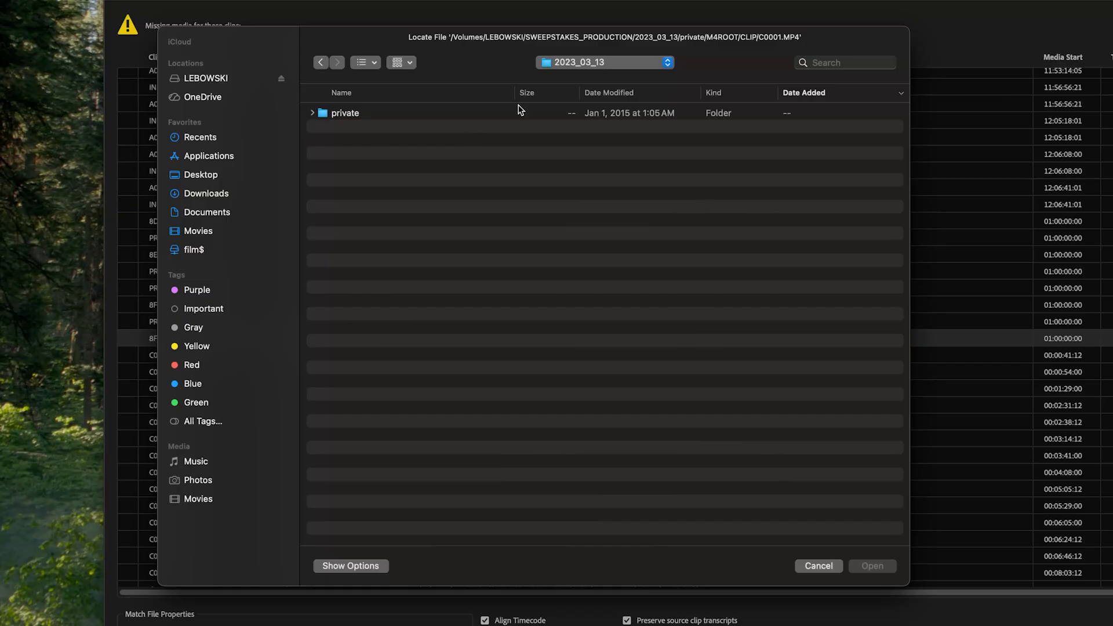
{"action": "double_click", "coordinate": [346, 113]}
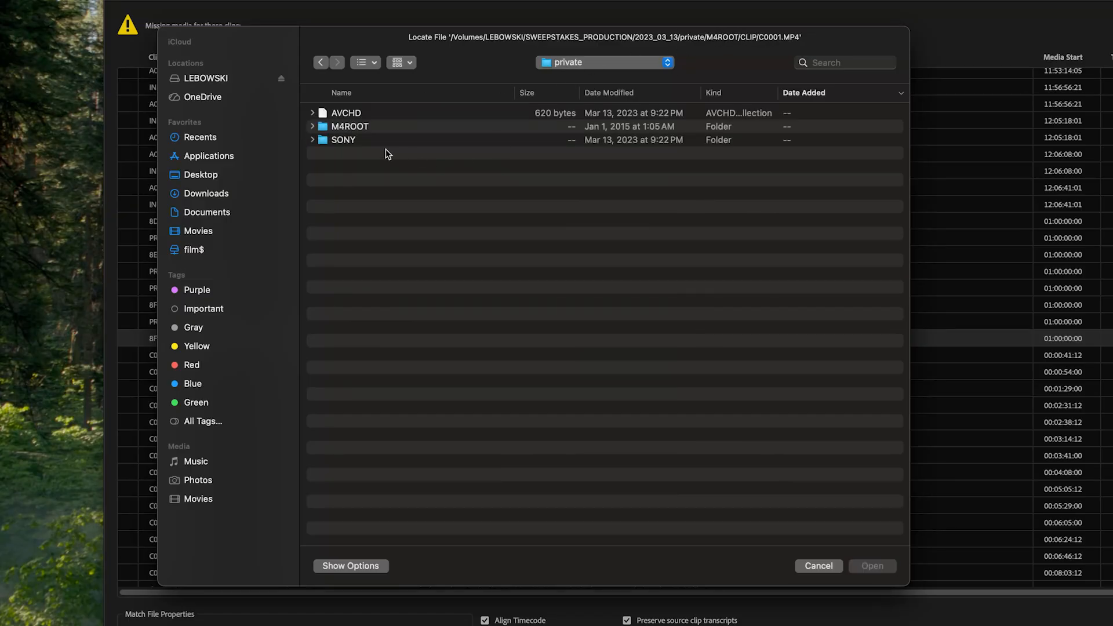
{"action": "left_click", "coordinate": [363, 127]}
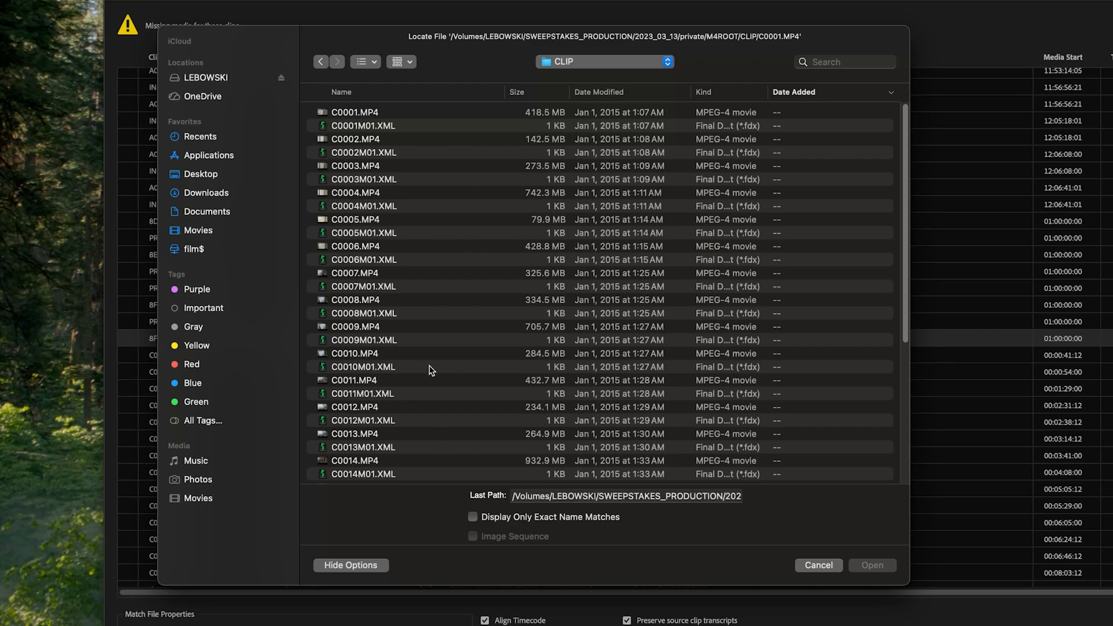
- Display only exact name matches to relink the missing media through C0001.MP4, and skip all missing preview files
{"action": "left_click", "coordinate": [473, 516]}
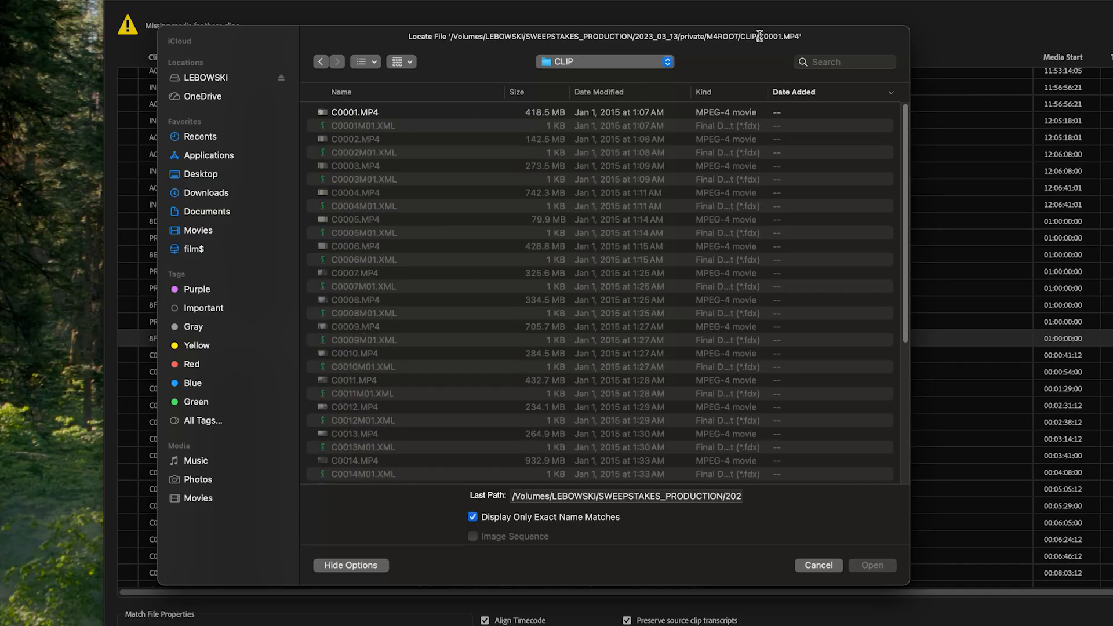
{"action": "double_click", "coordinate": [759, 36]}
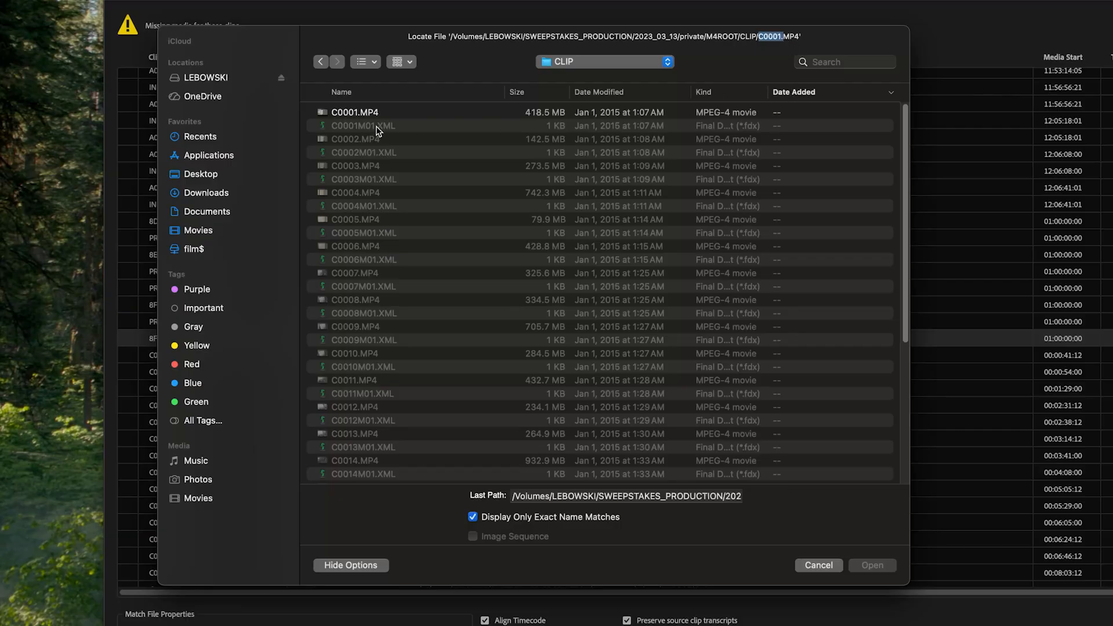
{"action": "left_click", "coordinate": [355, 112]}
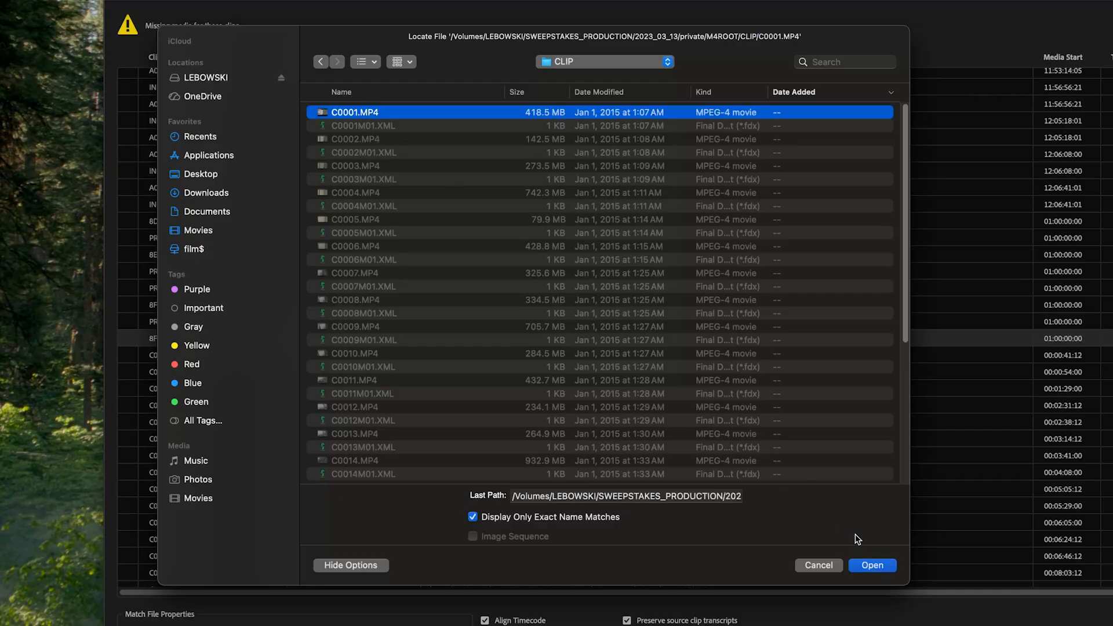
{"action": "left_click", "coordinate": [872, 564]}
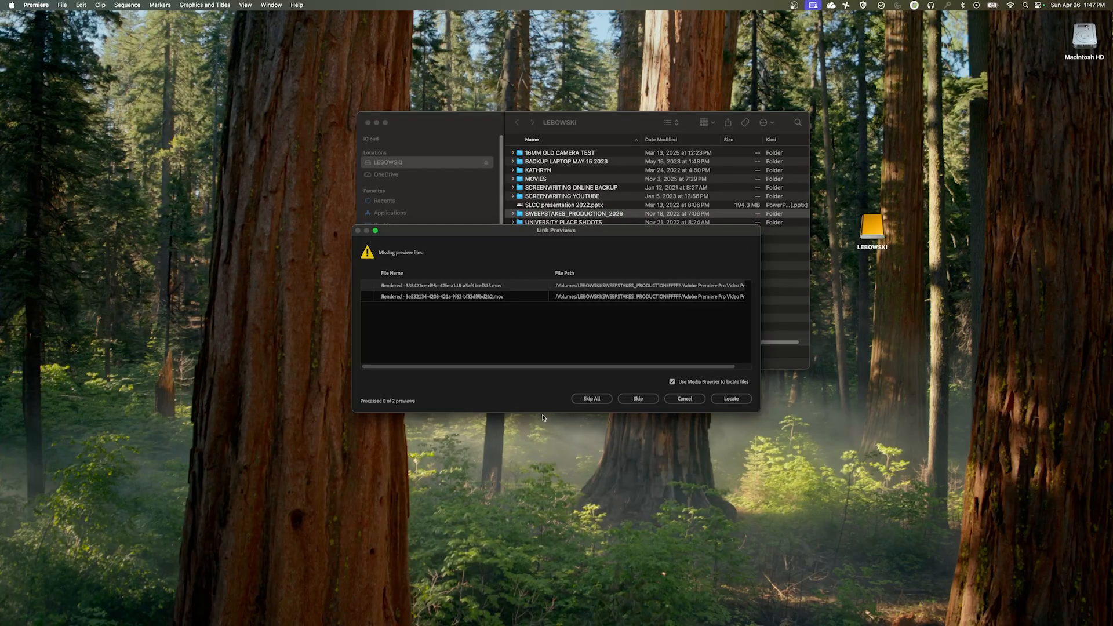
{"action": "left_click", "coordinate": [587, 400]}
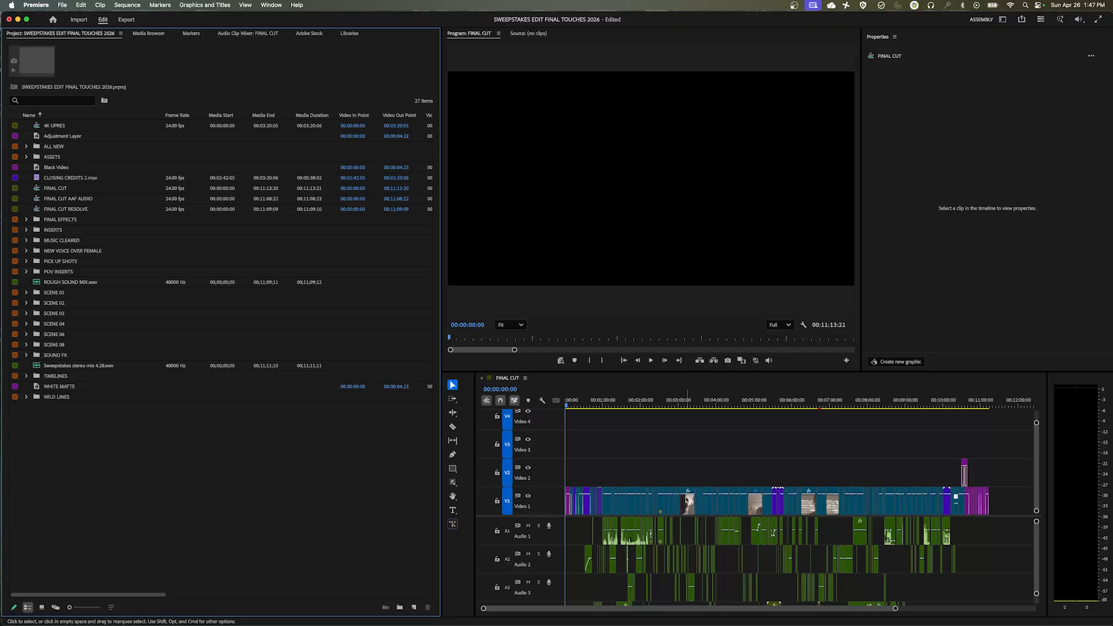